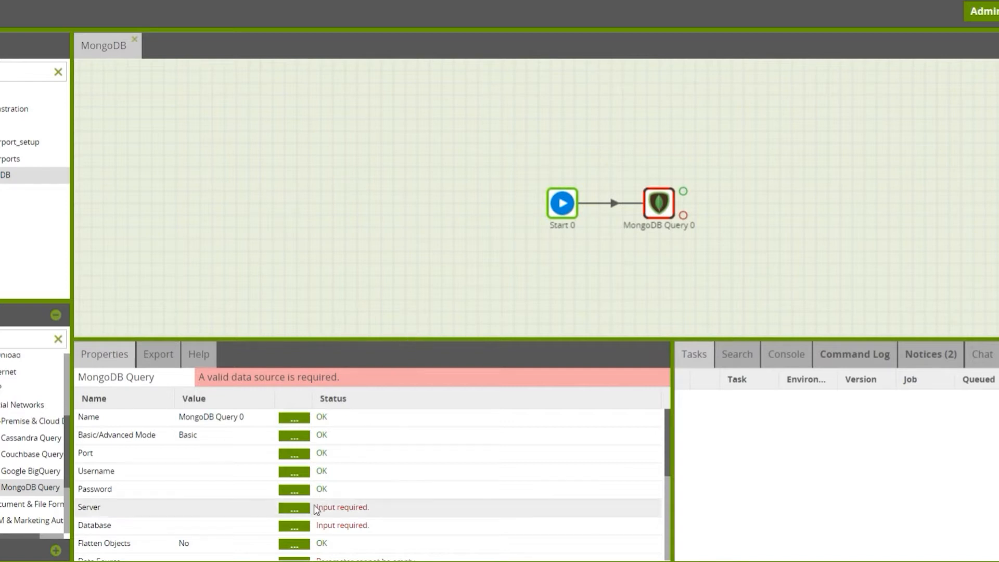
Set the MongoDB Query component's server to localhost and its source database to emerald
{"action": "left_click", "coordinate": [294, 509]}
{"action": "type", "text": "localhost"}
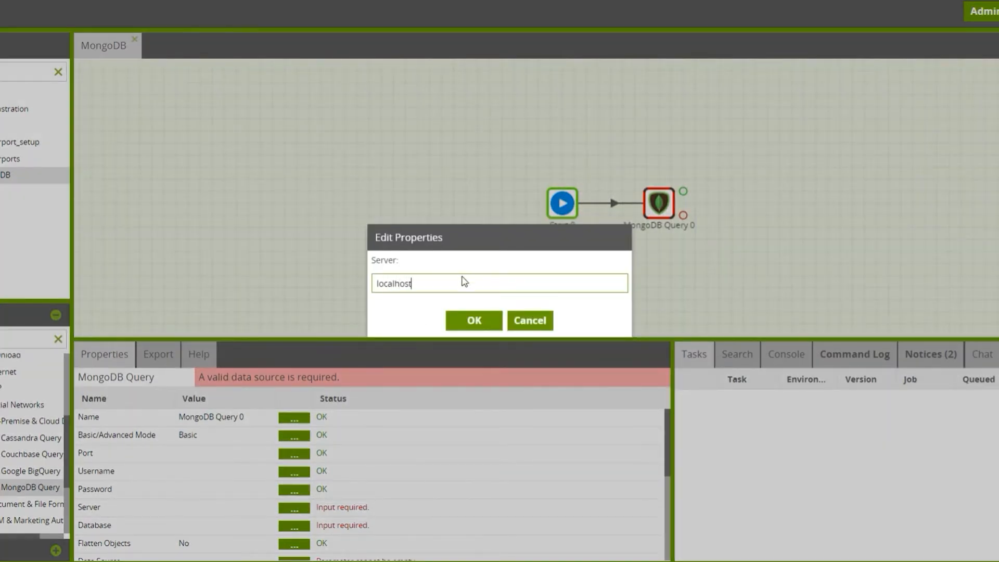
{"action": "left_click", "coordinate": [469, 320]}
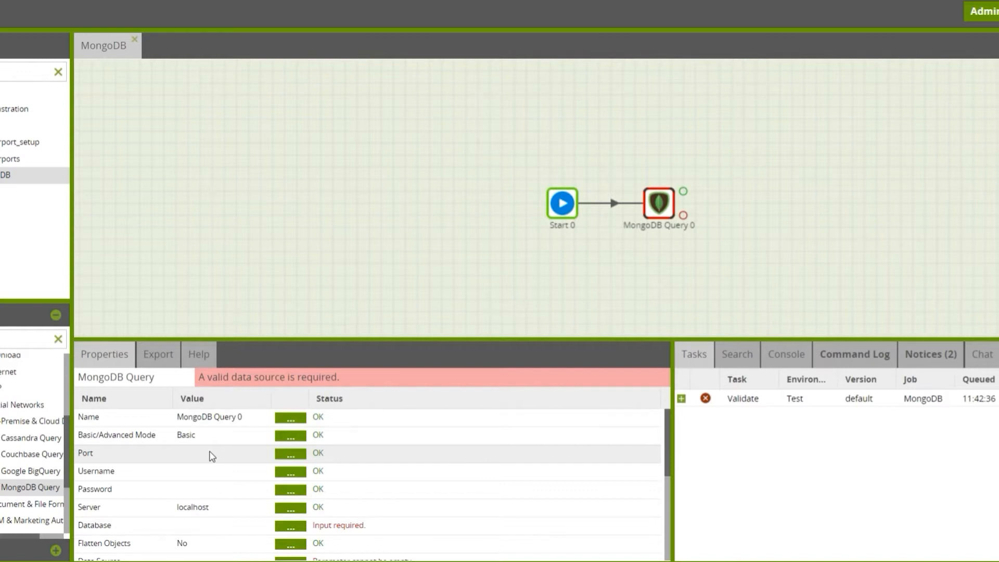
{"action": "left_click", "coordinate": [290, 526]}
{"action": "type", "text": "em"}
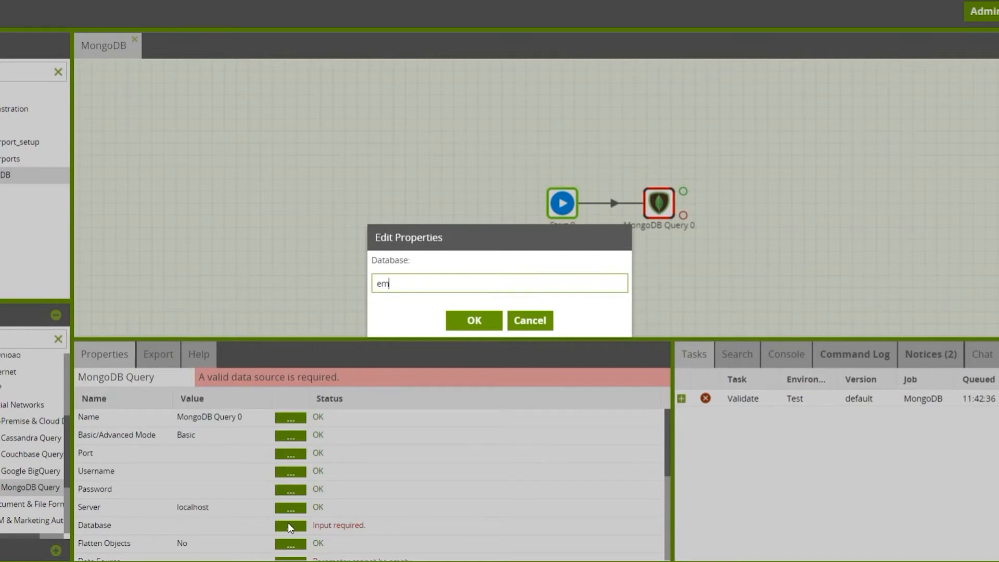
{"action": "type", "text": "erald"}
{"action": "left_click", "coordinate": [476, 319]}
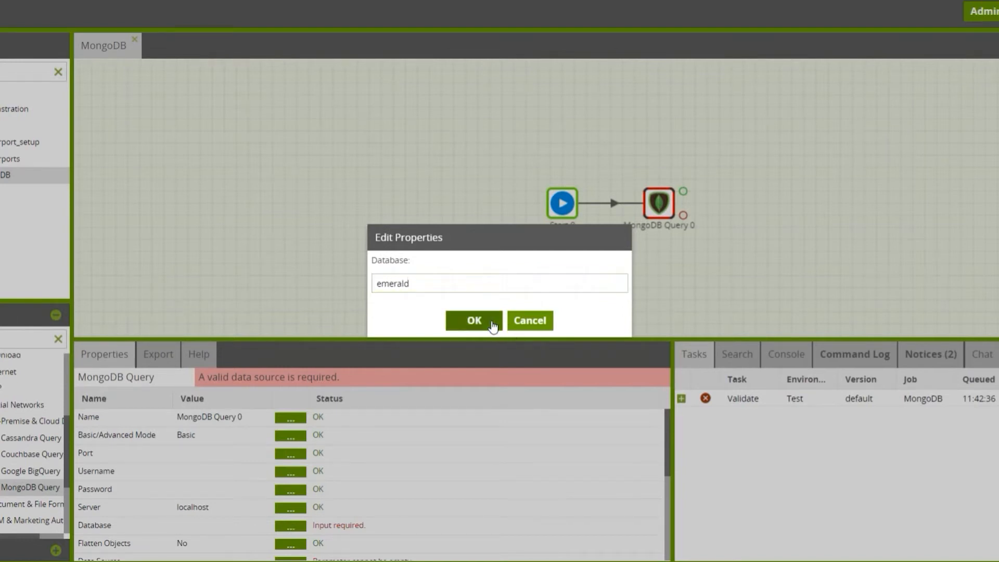
Choose projects as the data source of the MongoDB Query component
{"action": "scroll", "coordinate": [419, 489], "scroll_direction": "down", "scroll_amount": 5}
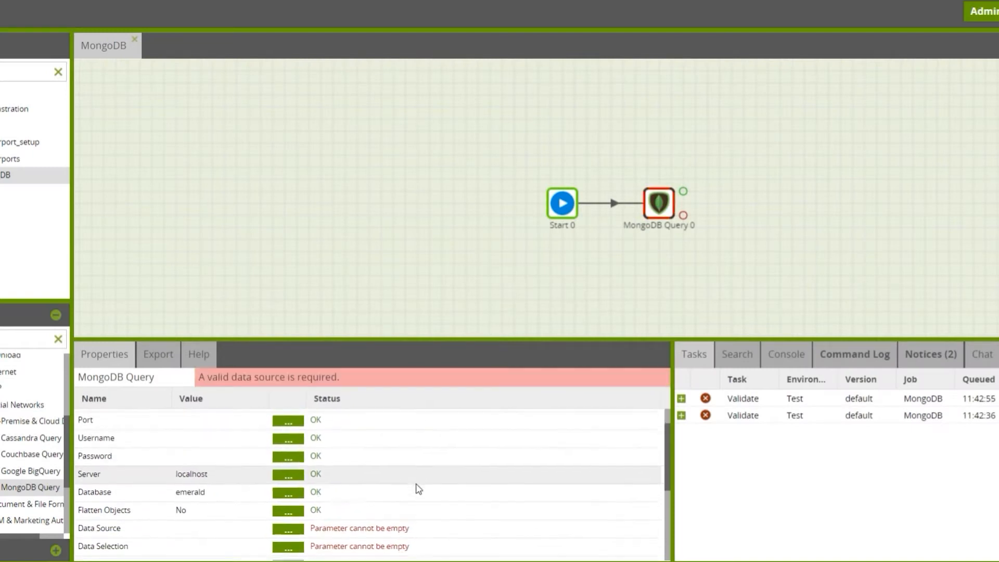
{"action": "scroll", "coordinate": [419, 489], "scroll_direction": "down", "scroll_amount": 1}
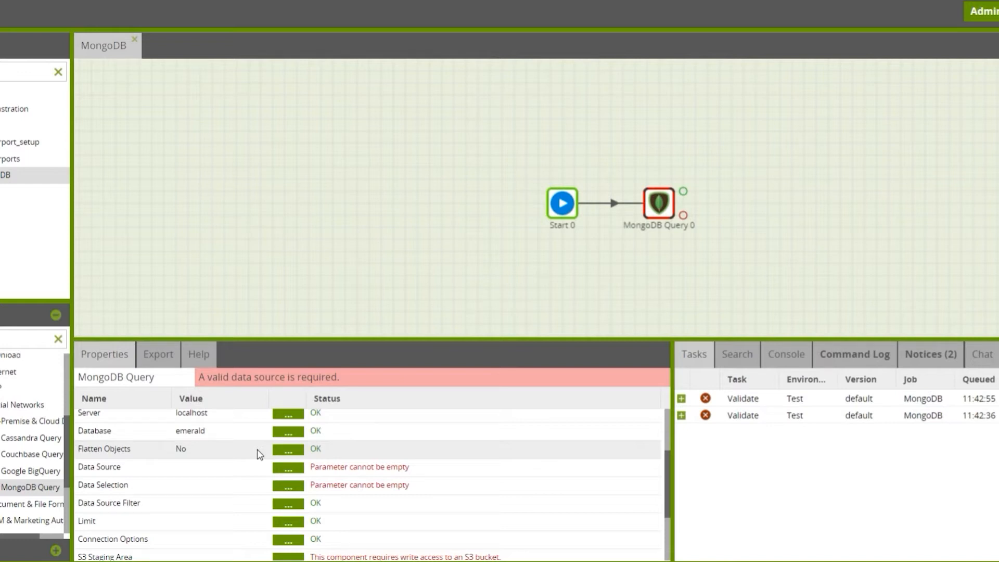
{"action": "left_click", "coordinate": [288, 469]}
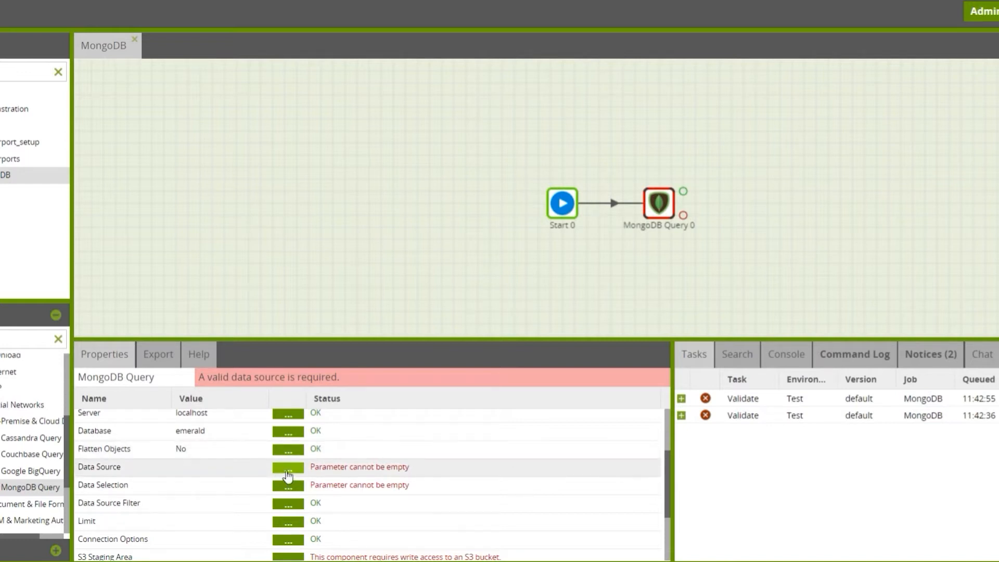
{"action": "left_click", "coordinate": [542, 278]}
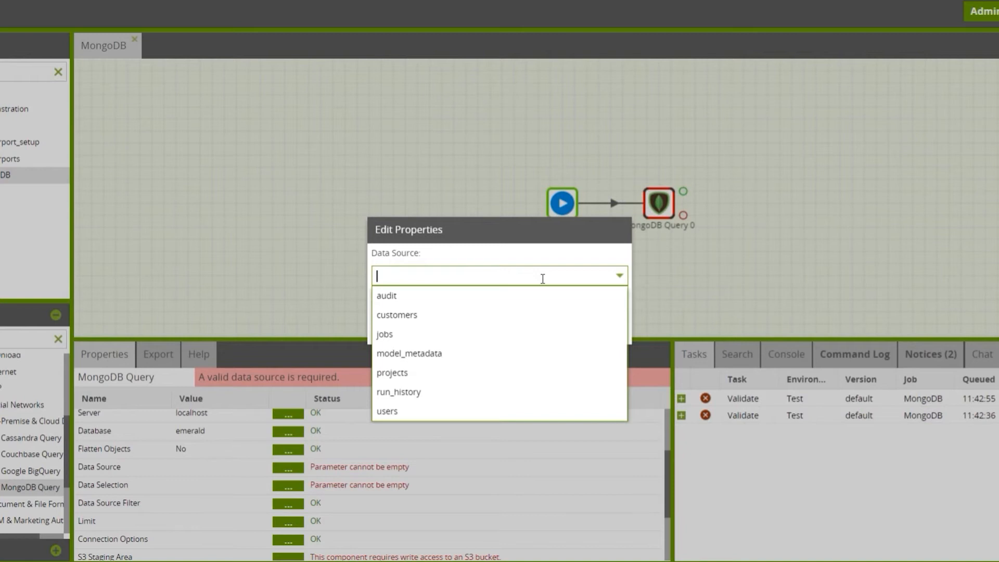
{"action": "left_click", "coordinate": [456, 379]}
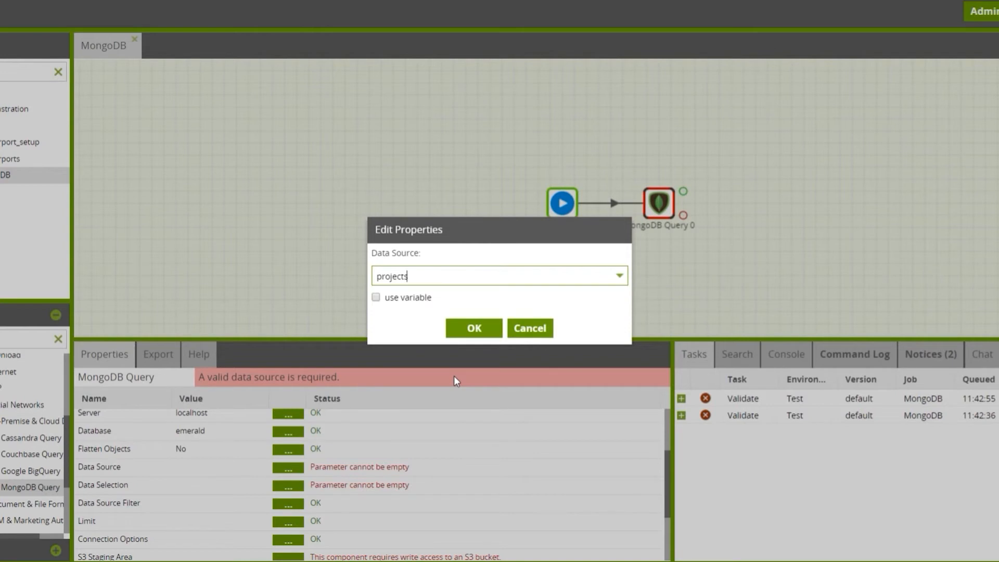
{"action": "left_click", "coordinate": [474, 328]}
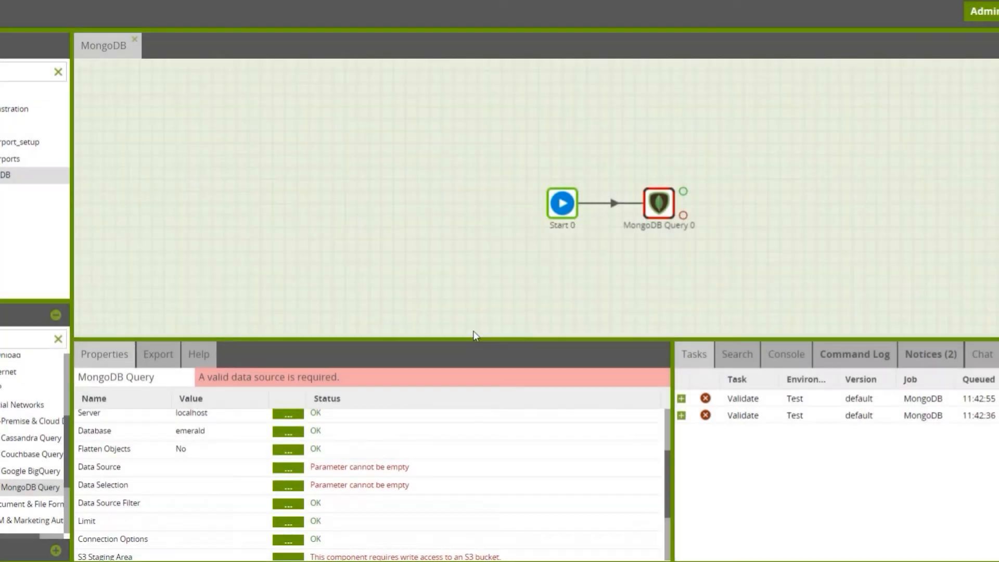
Add id, name, description and variables to the MongoDB Query's data selection
{"action": "left_click", "coordinate": [290, 490]}
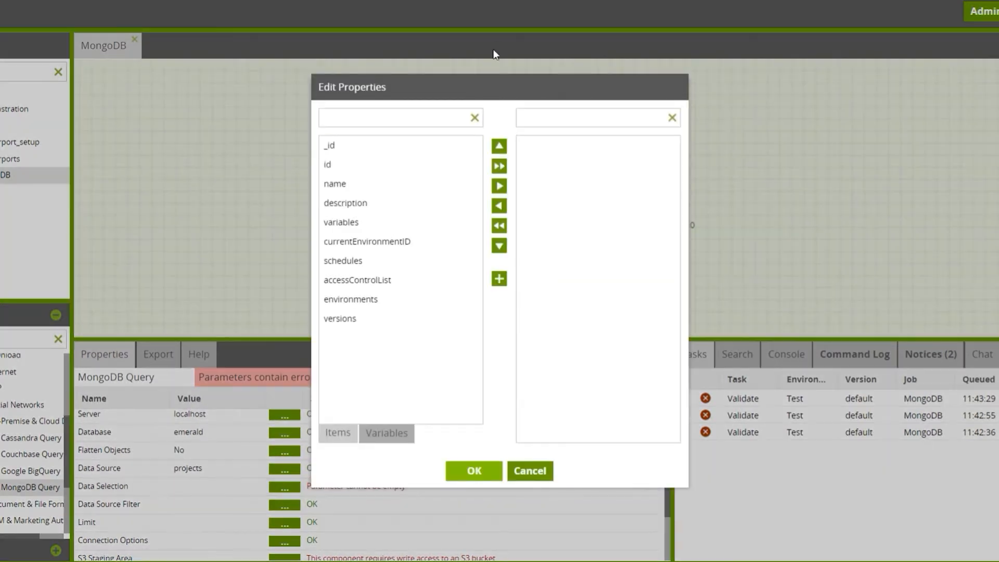
{"action": "left_click", "coordinate": [410, 172]}
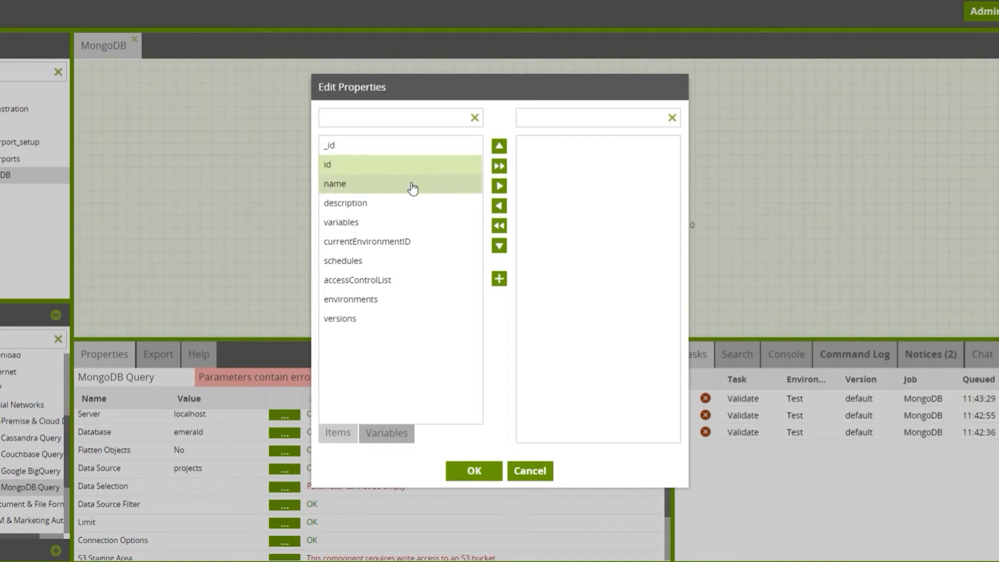
{"action": "left_click", "coordinate": [411, 186], "text": "ctrl"}
{"action": "left_click", "coordinate": [393, 208], "text": "ctrl"}
{"action": "left_click", "coordinate": [382, 224], "text": "ctrl"}
{"action": "left_click", "coordinate": [499, 185]}
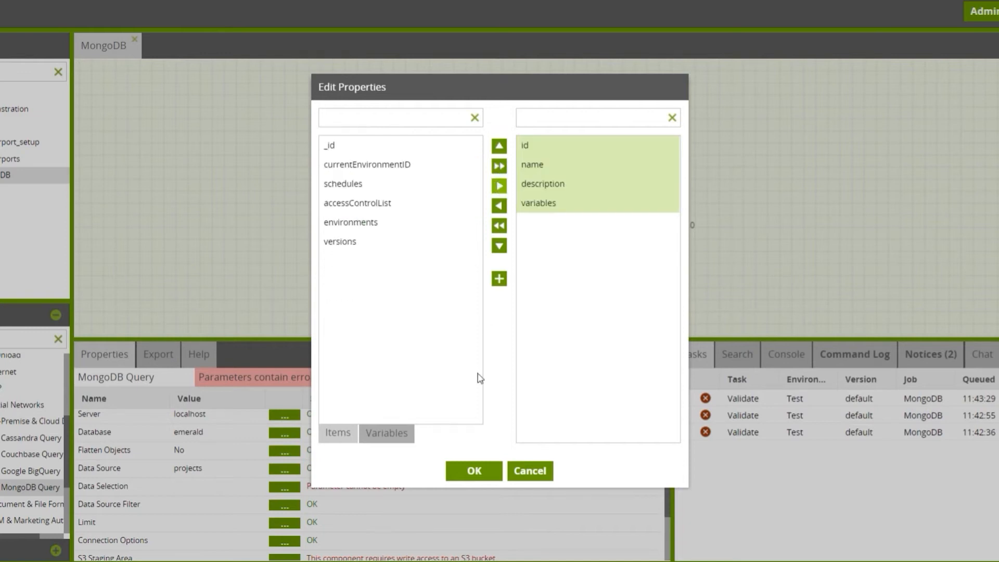
{"action": "left_click", "coordinate": [472, 465]}
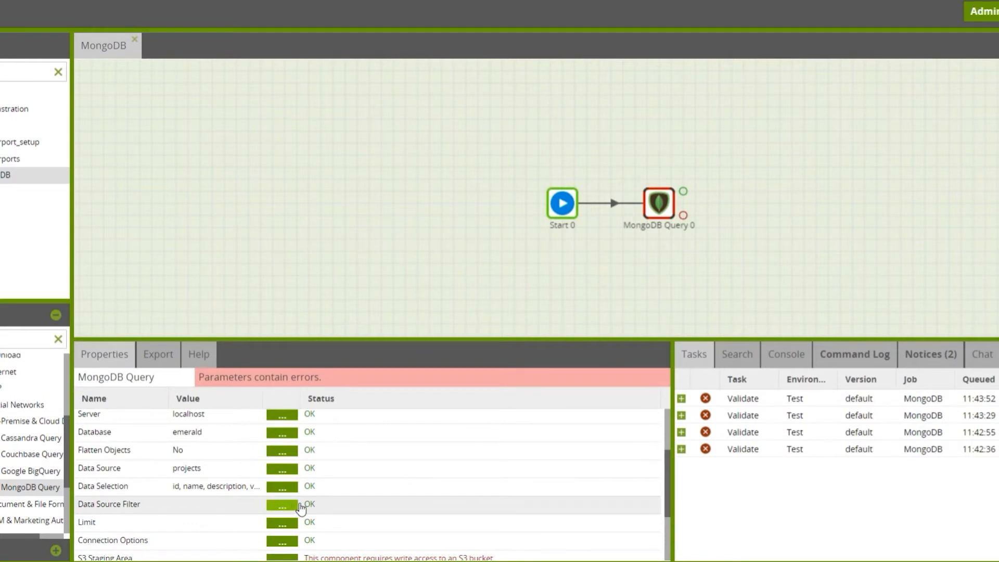
Set the S3 staging area of the MongoDB Query to the mtln-lauratest bucket
{"action": "scroll", "coordinate": [317, 515], "scroll_direction": "down", "scroll_amount": 3}
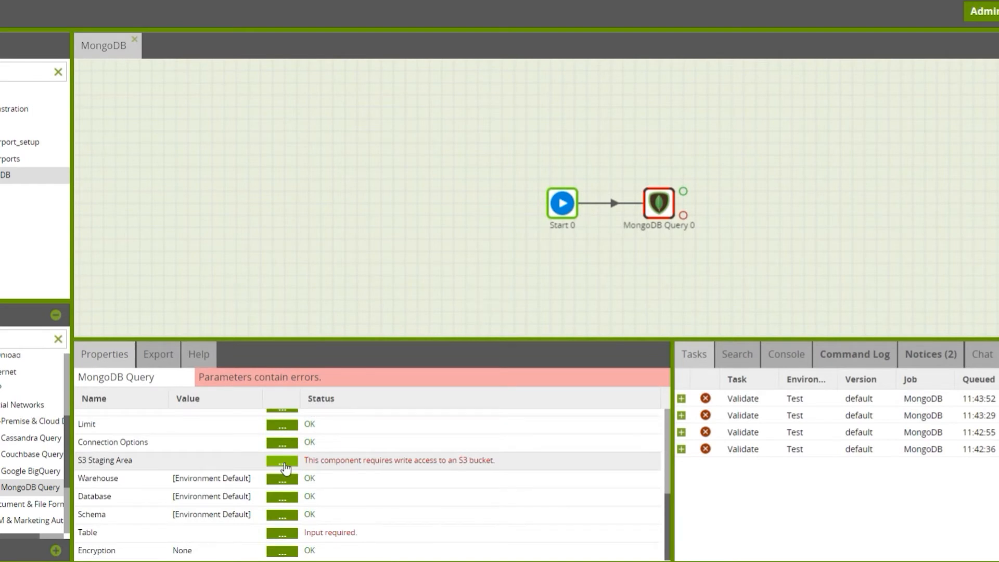
{"action": "left_click", "coordinate": [285, 462]}
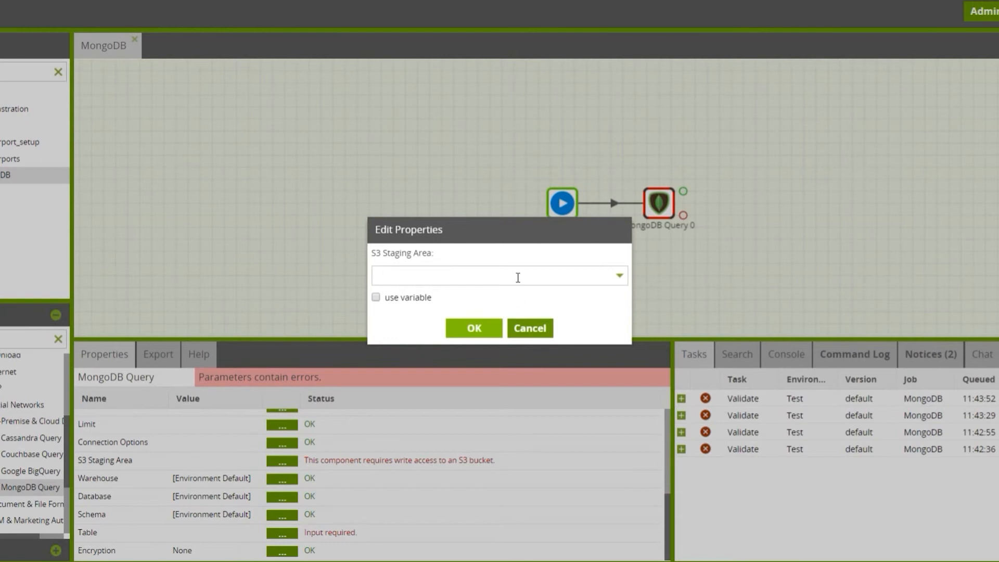
{"action": "left_click", "coordinate": [518, 277]}
{"action": "scroll", "coordinate": [517, 278], "scroll_direction": "down", "scroll_amount": 3}
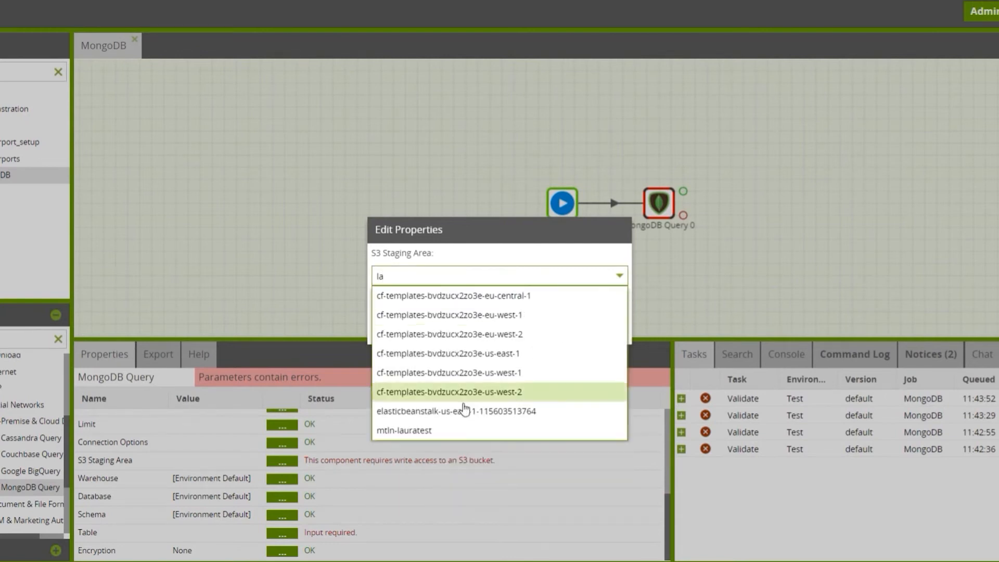
{"action": "left_click", "coordinate": [446, 434]}
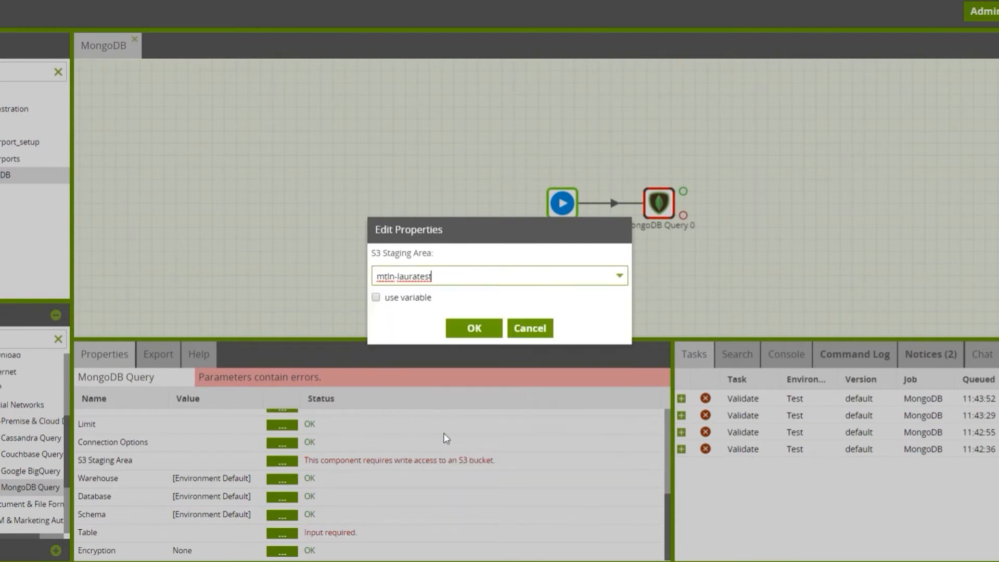
{"action": "left_click", "coordinate": [471, 332]}
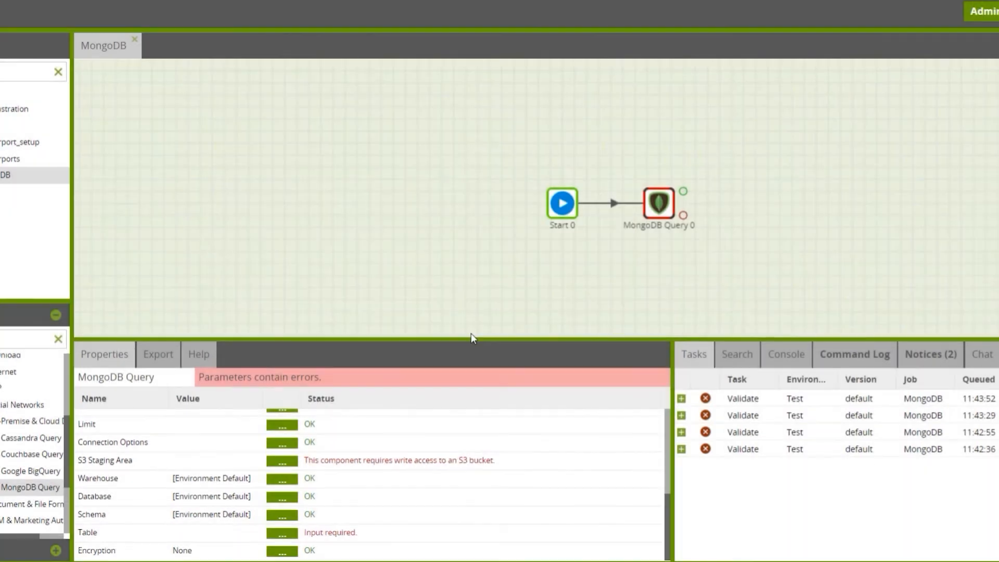
Name the MongoDB Query's target table mongodb_projects
{"action": "left_click", "coordinate": [278, 535]}
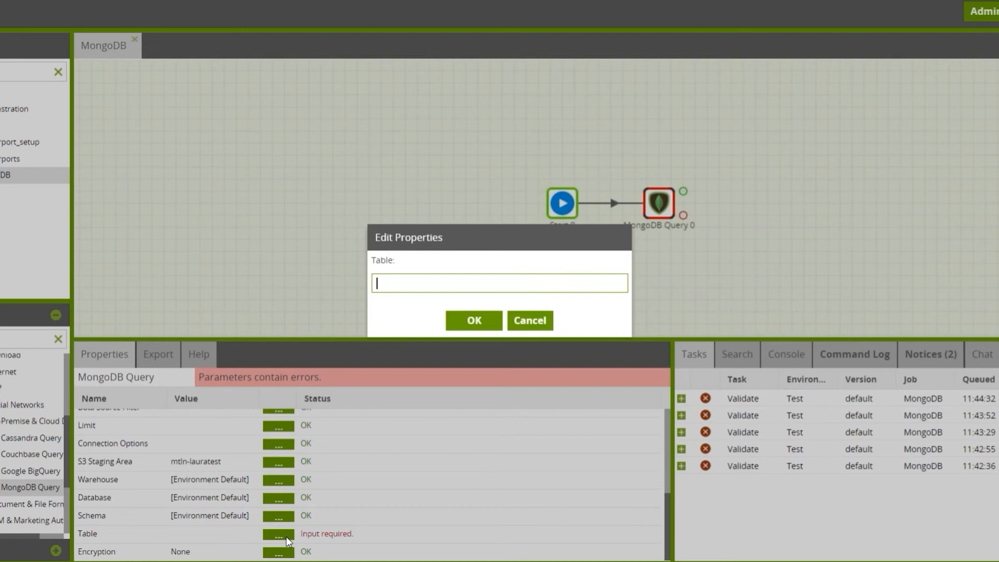
{"action": "type", "text": "mongodb_projects"}
{"action": "left_click", "coordinate": [470, 321]}
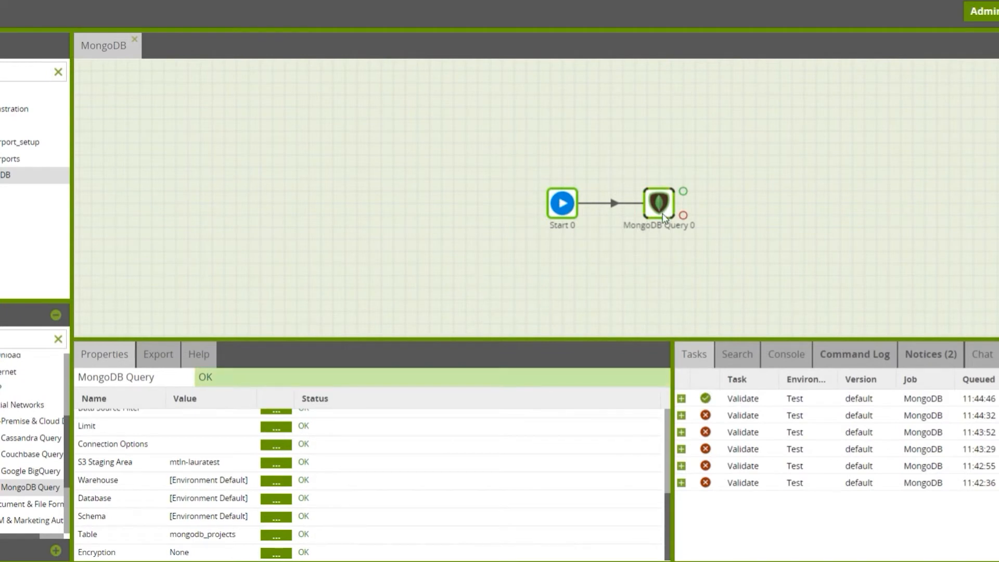
Run the MongoDB orchestration job in the Test environment and expand the details of its run task
{"action": "right_click", "coordinate": [649, 248]}
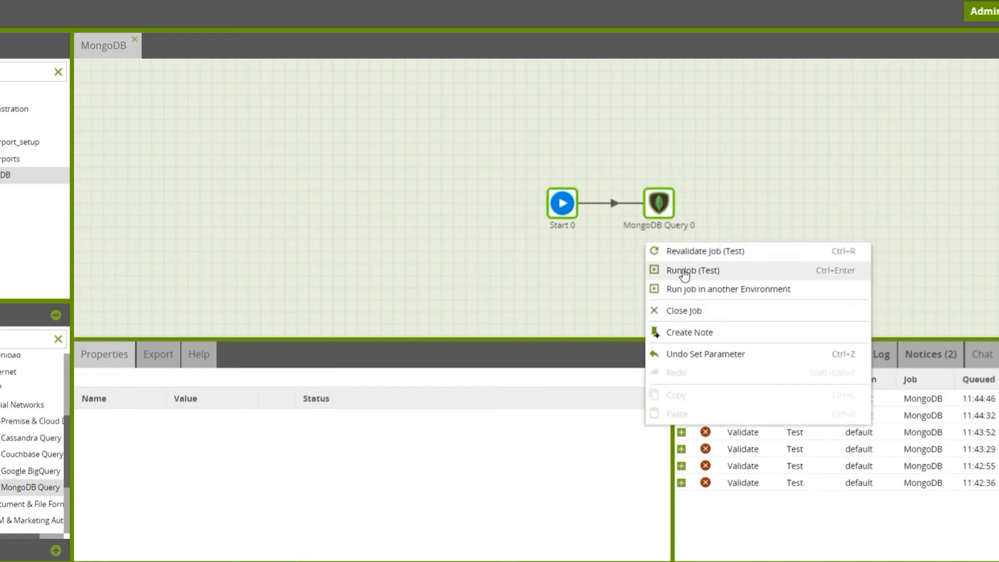
{"action": "left_click", "coordinate": [683, 271]}
{"action": "left_click", "coordinate": [681, 399]}
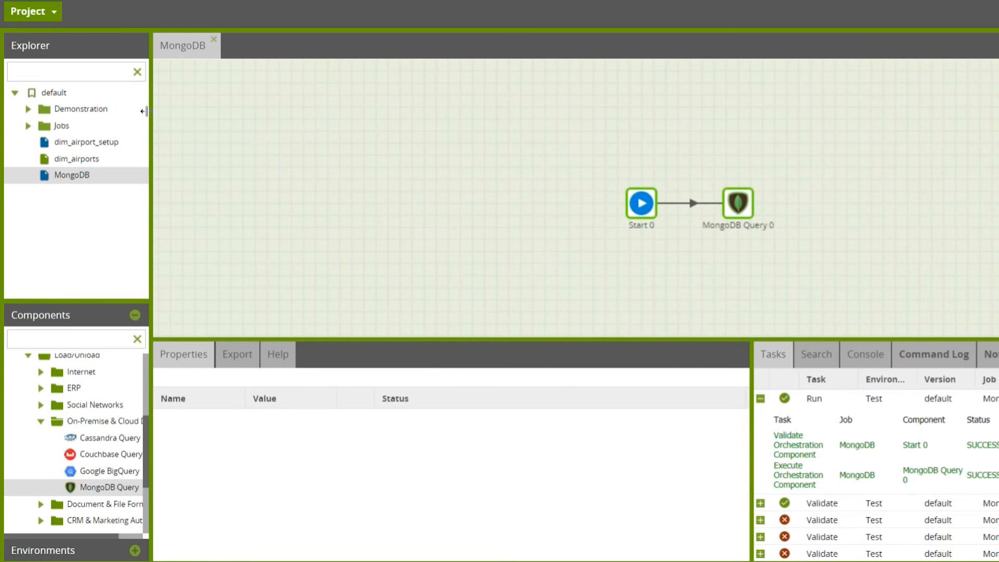
Add a transformation job named MongoDB_View_Data to the default project version and switch to it
{"action": "right_click", "coordinate": [64, 92]}
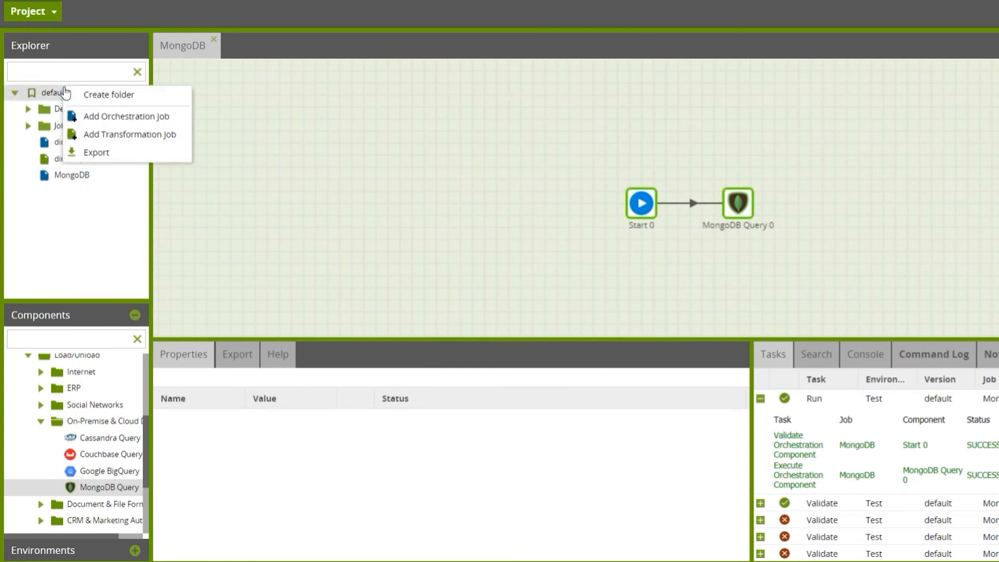
{"action": "left_click", "coordinate": [138, 146]}
{"action": "type", "text": "MongorDB_View_Data"}
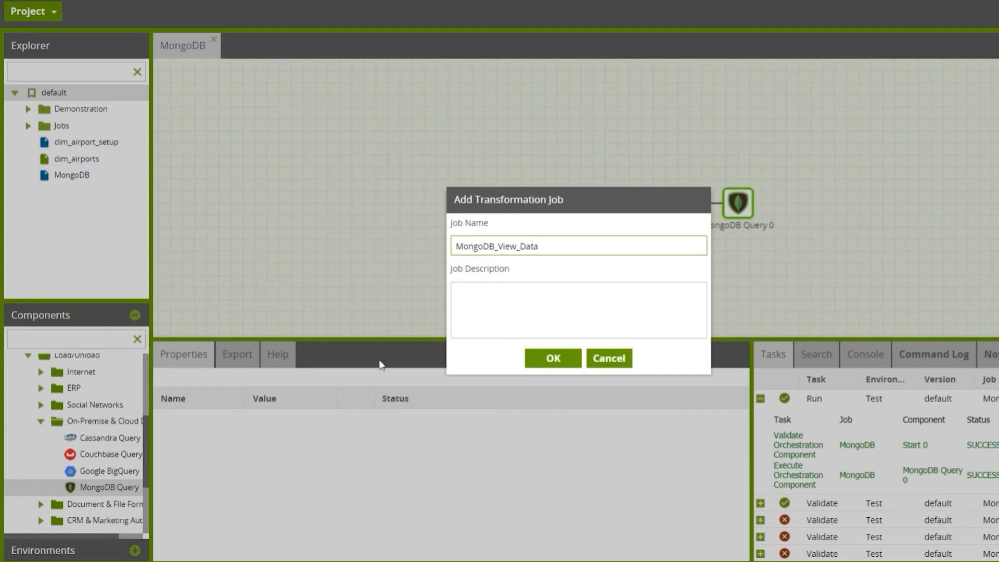
{"action": "left_click", "coordinate": [569, 355]}
{"action": "left_click", "coordinate": [550, 327]}
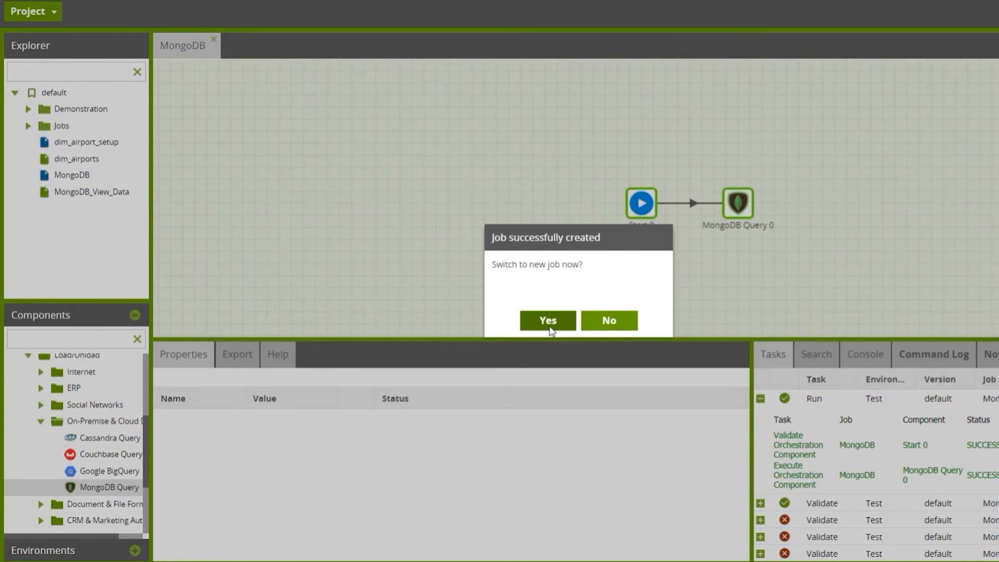
Place a Table Input component on the empty canvas and set its table to mongodb_projects
{"action": "left_click", "coordinate": [28, 377]}
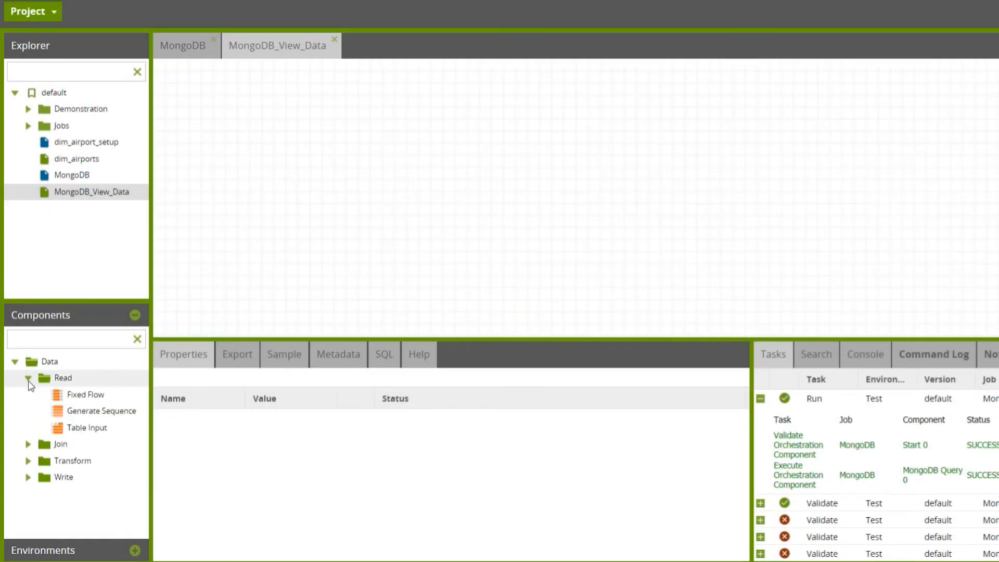
{"action": "left_click_drag", "start_coordinate": [97, 437], "coordinate": [395, 199]}
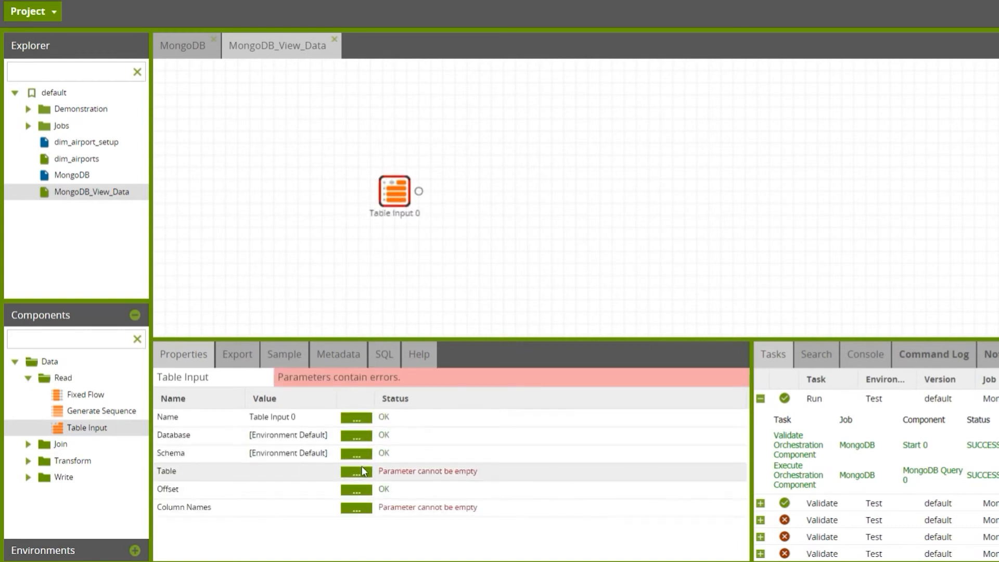
{"action": "left_click", "coordinate": [363, 471]}
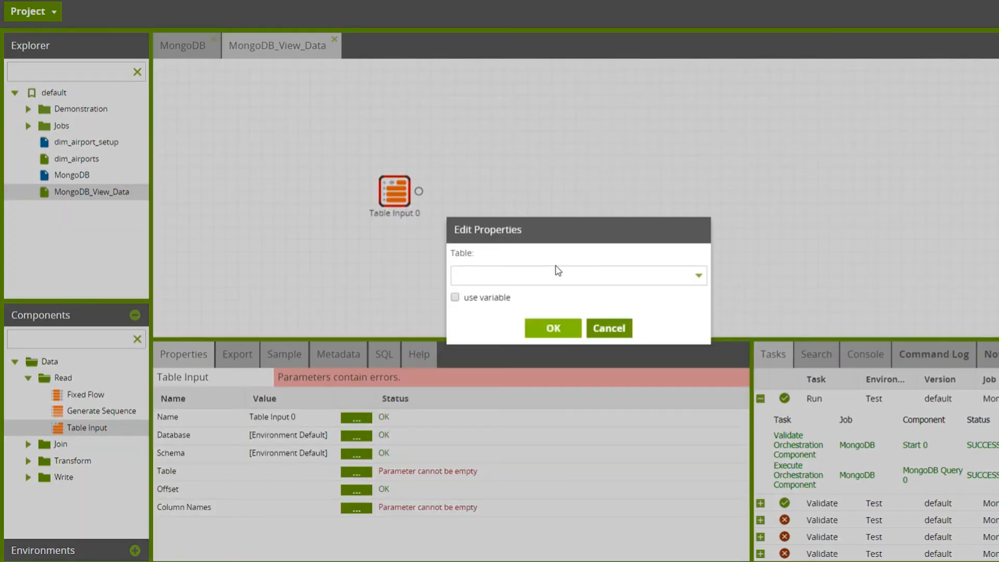
{"action": "left_click", "coordinate": [551, 271]}
{"action": "type", "text": "mongo"}
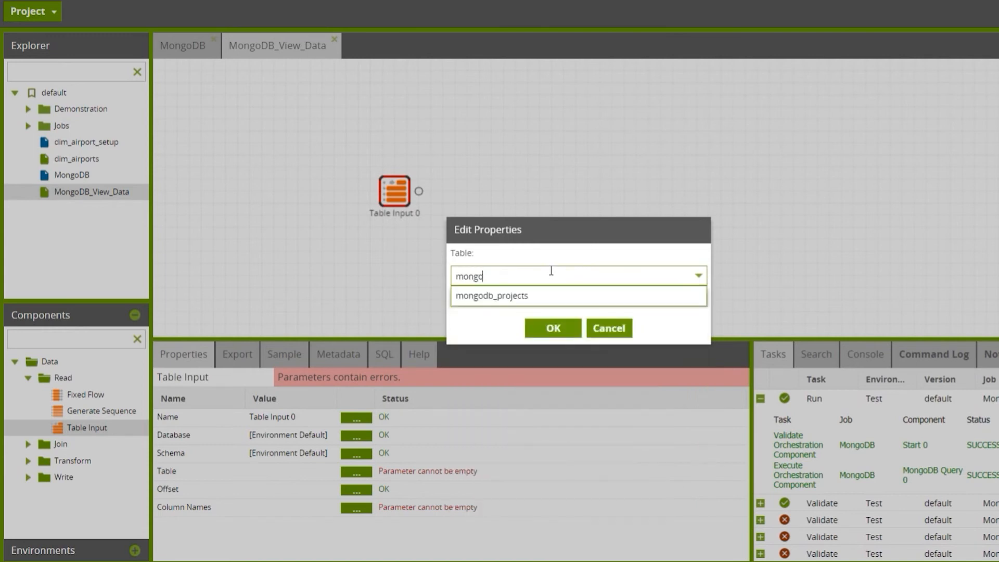
{"action": "left_click", "coordinate": [541, 295]}
{"action": "left_click", "coordinate": [552, 328]}
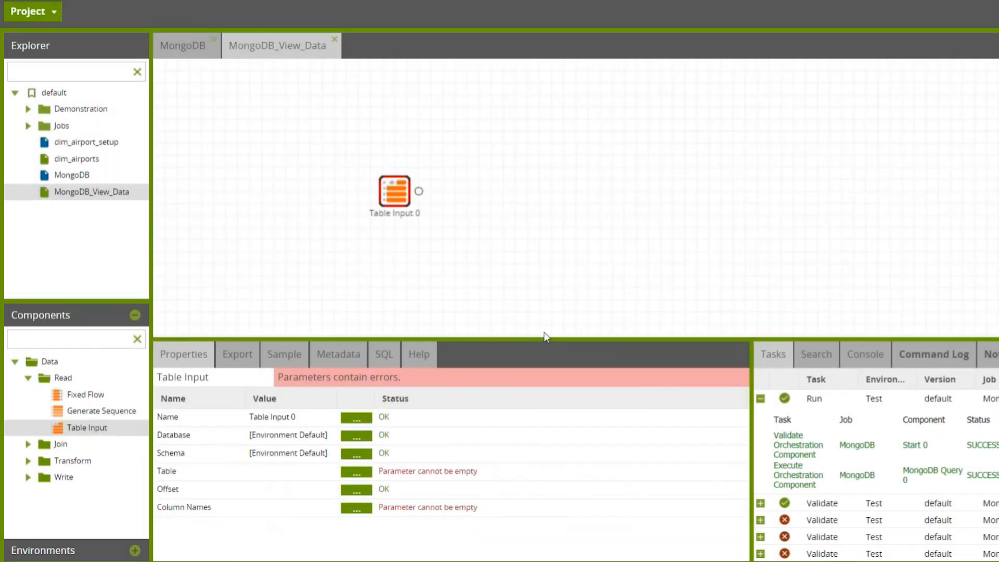
Include all available columns, id, name, description and variables, in the Table Input's column names
{"action": "left_click", "coordinate": [357, 506]}
{"action": "left_click", "coordinate": [576, 168]}
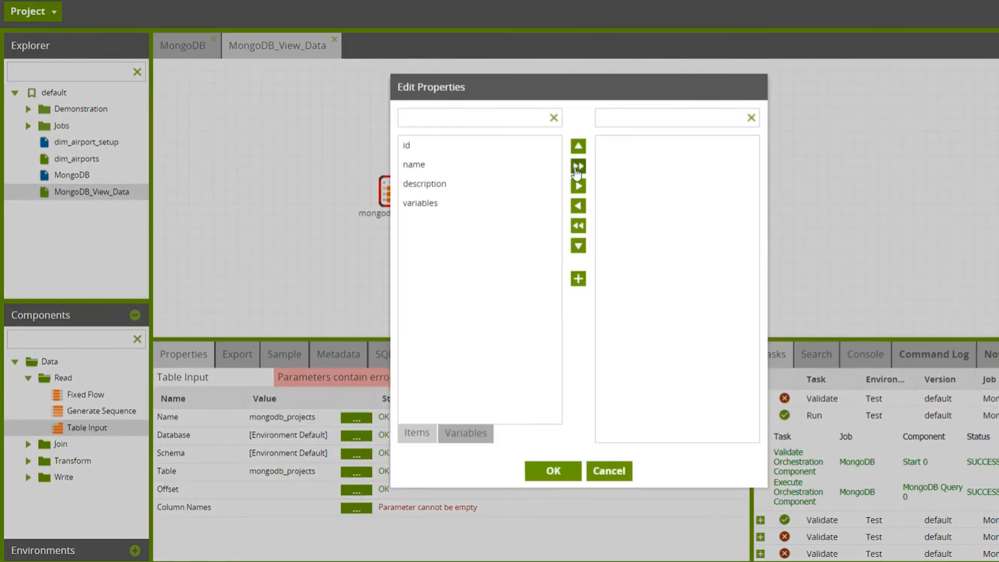
{"action": "left_click", "coordinate": [549, 468]}
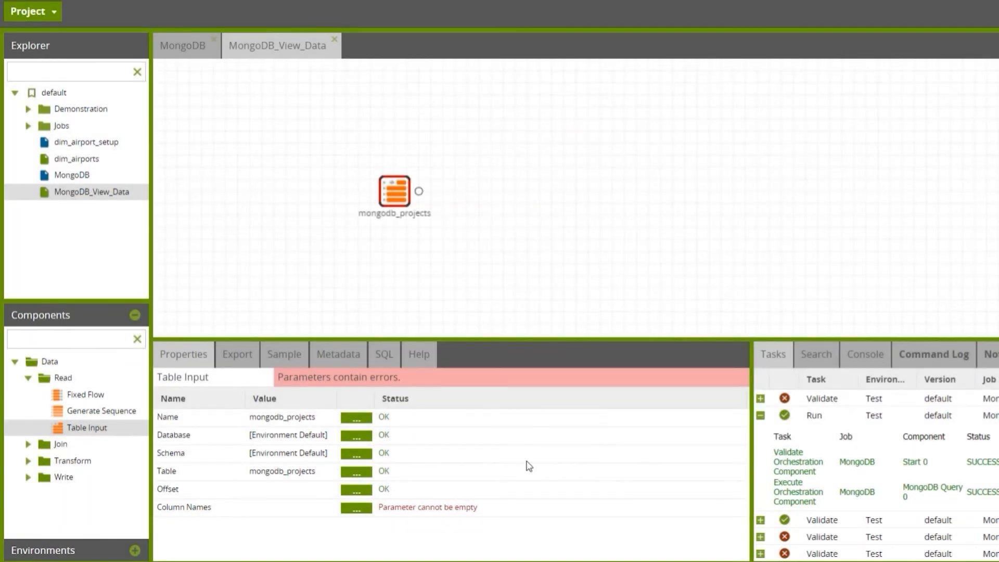
Retrieve the row count for the sample of the mongodb_projects Table Input
{"action": "left_click", "coordinate": [286, 356]}
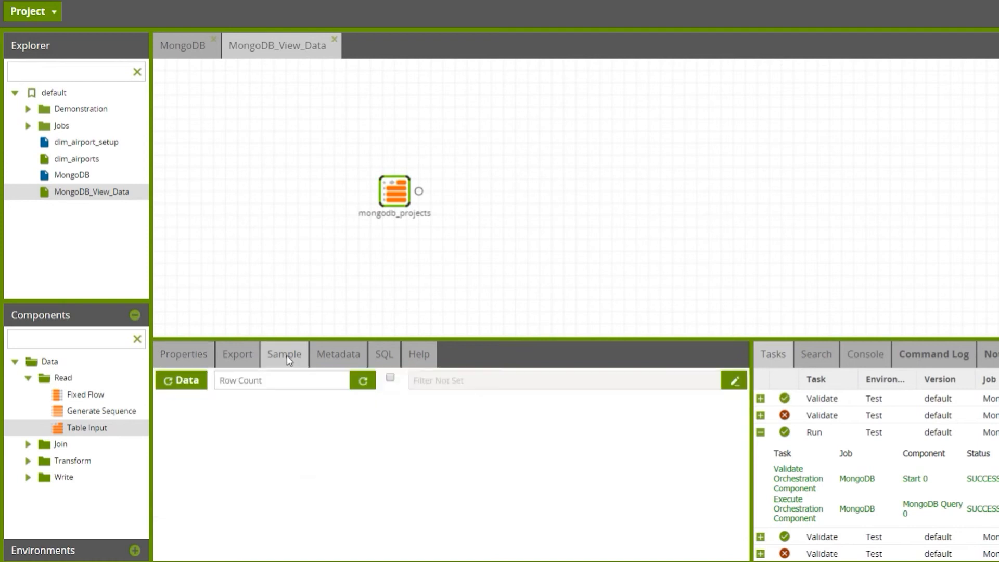
{"action": "left_click", "coordinate": [363, 382]}
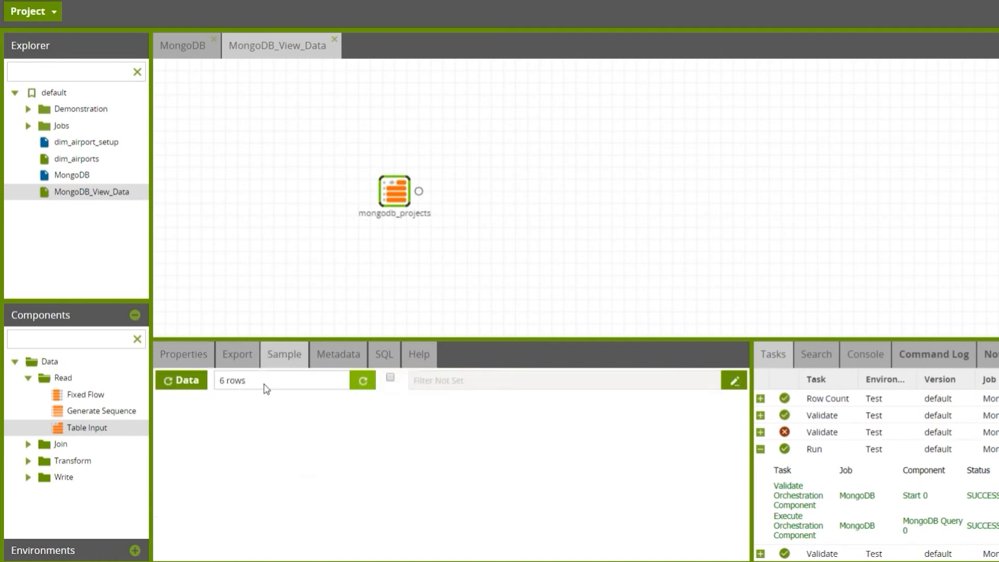
Load the sample data rows of the mongodb_projects Table Input
{"action": "left_click", "coordinate": [195, 390]}
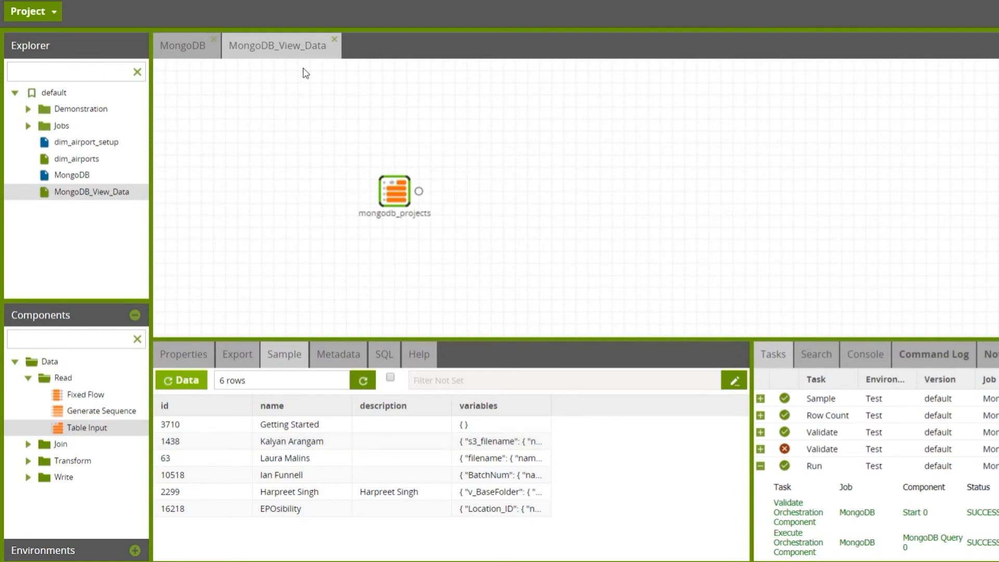
Switch to the MongoDB job and set the MongoDB Query component's Basic/Advanced Mode to Advanced
{"action": "left_click", "coordinate": [179, 47]}
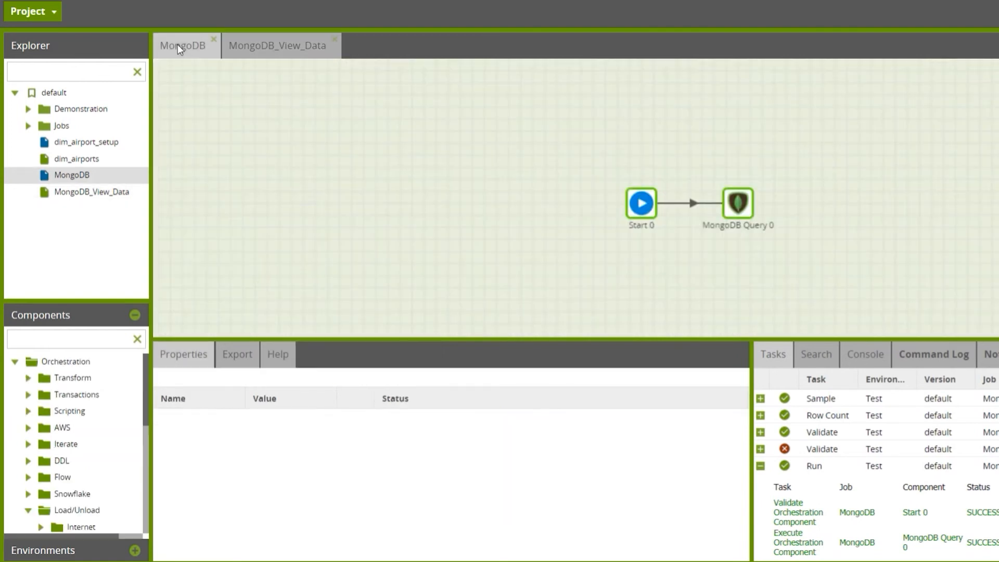
{"action": "left_click", "coordinate": [743, 211]}
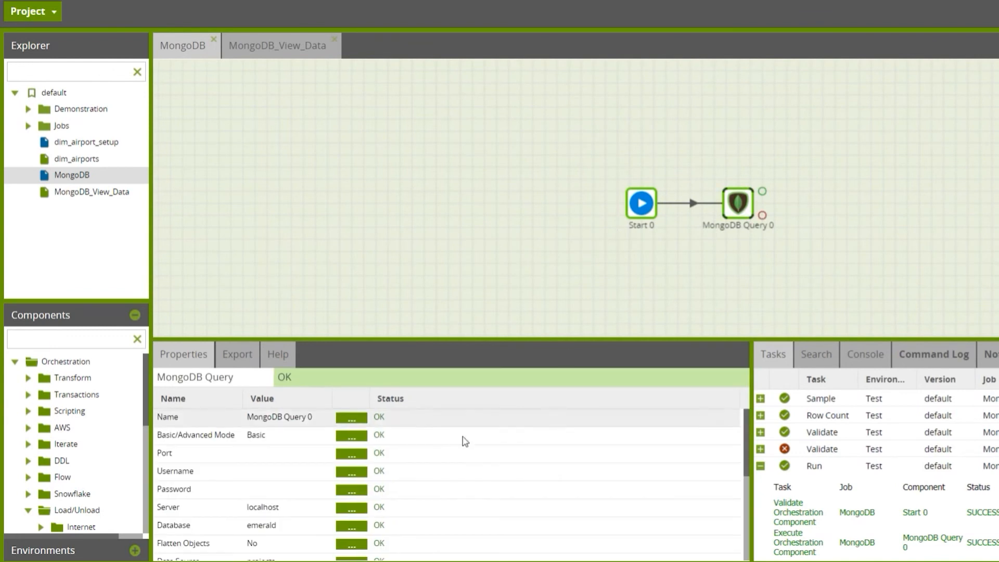
{"action": "left_click", "coordinate": [359, 441]}
{"action": "left_click", "coordinate": [530, 276]}
{"action": "left_click", "coordinate": [508, 304]}
{"action": "left_click", "coordinate": [551, 327]}
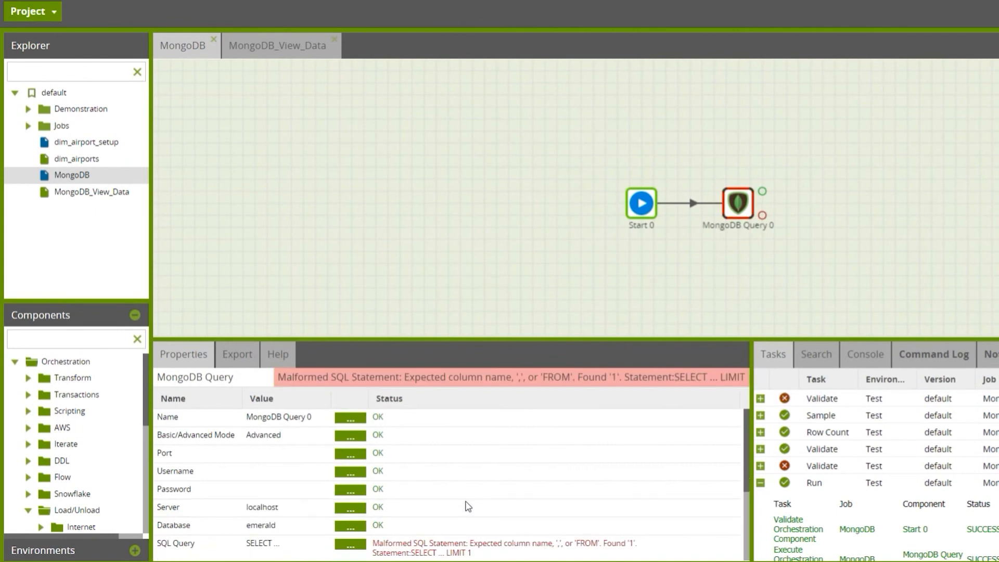
Set the MongoDB Query component's SQL query to "SELECT id, name, description FROM projects"
{"action": "left_click", "coordinate": [366, 551]}
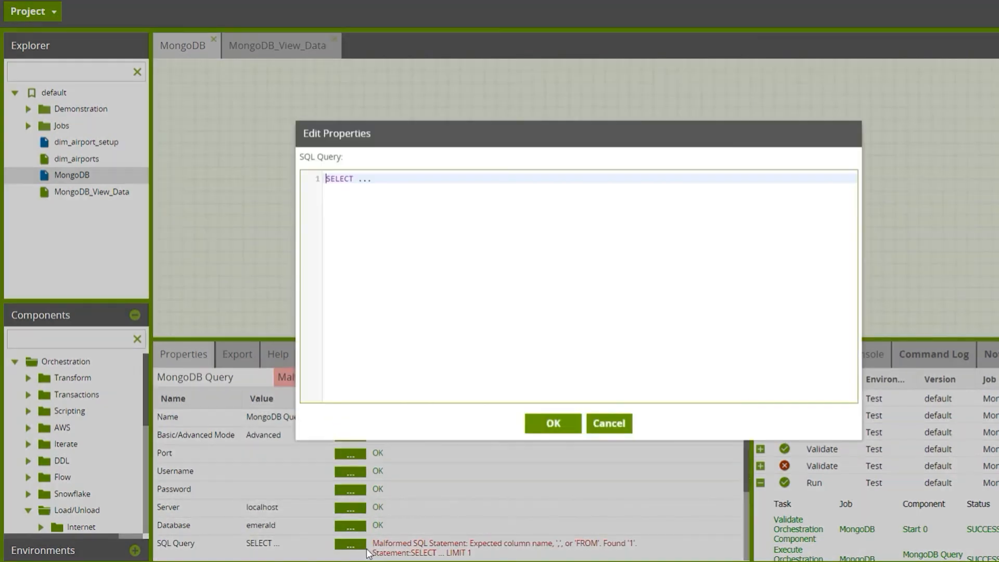
{"action": "double_click", "coordinate": [393, 183]}
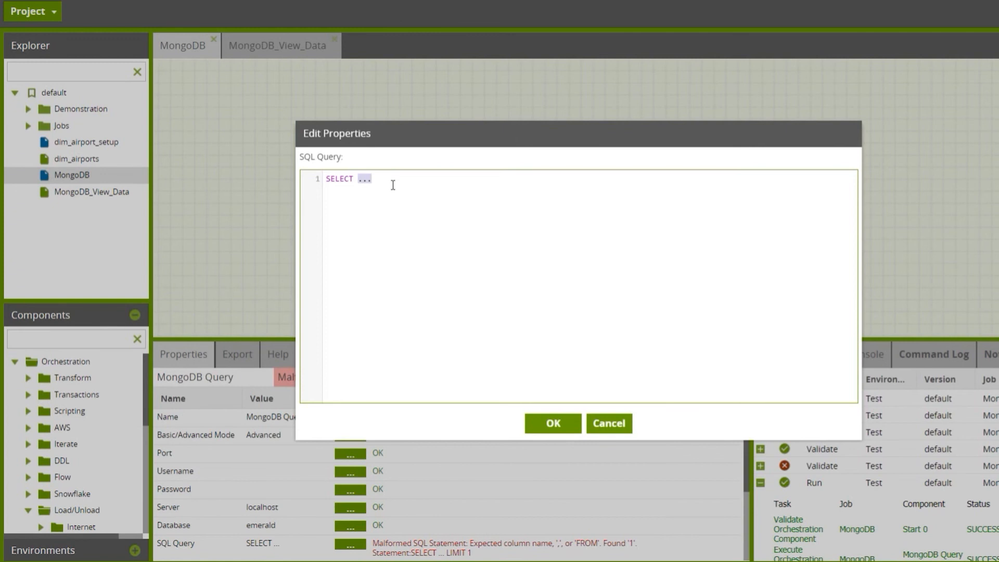
{"action": "type", "text": "id"}
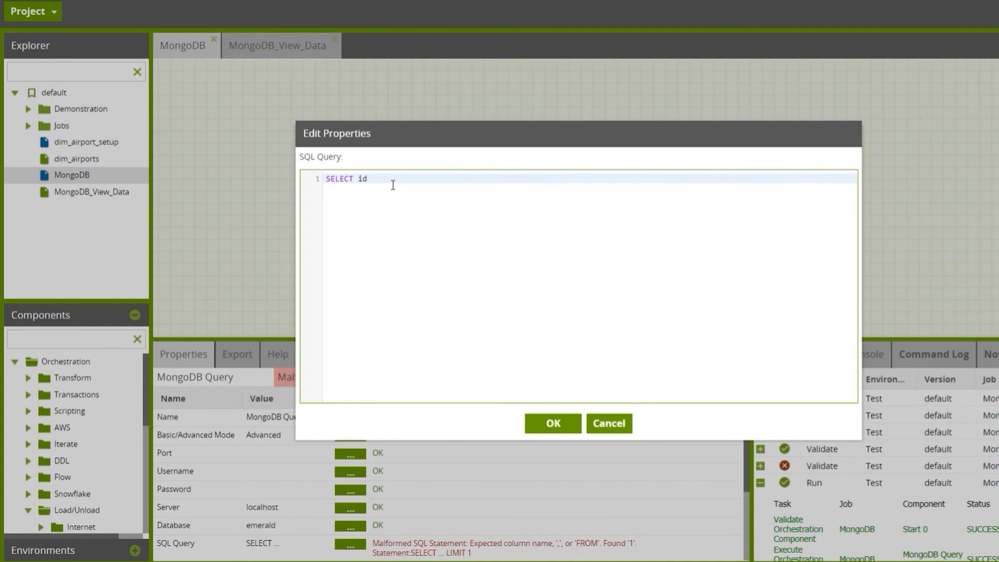
{"action": "type", "text": ", name, desci"}
{"action": "type", "text": "iption FROM projects"}
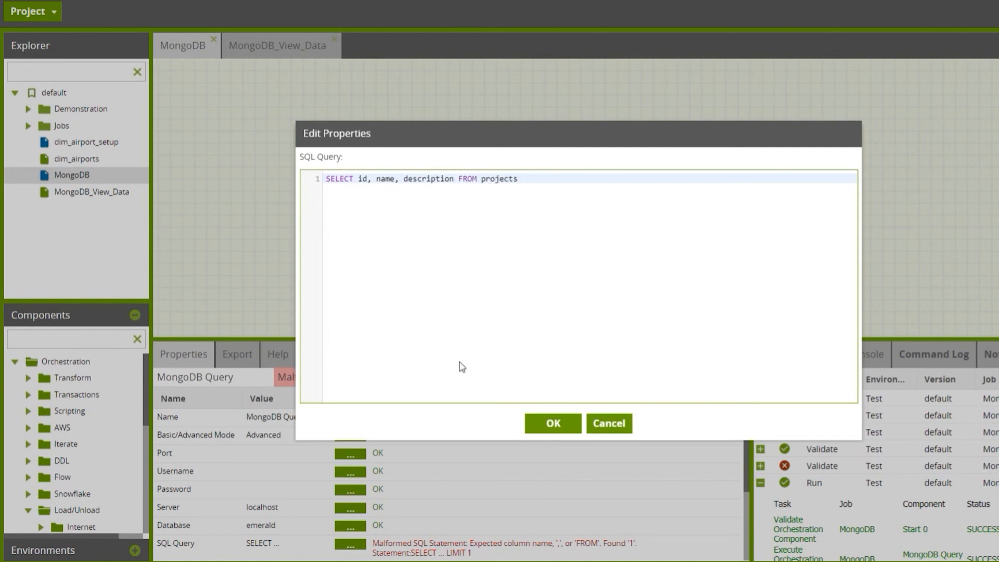
{"action": "left_click", "coordinate": [561, 431]}
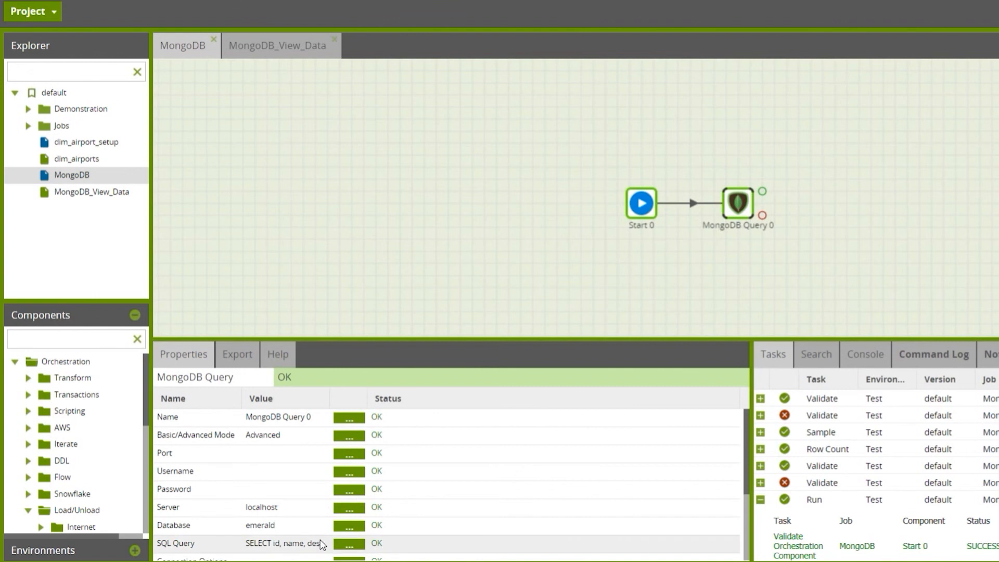
{"action": "scroll", "coordinate": [435, 554], "scroll_direction": "down", "scroll_amount": 3}
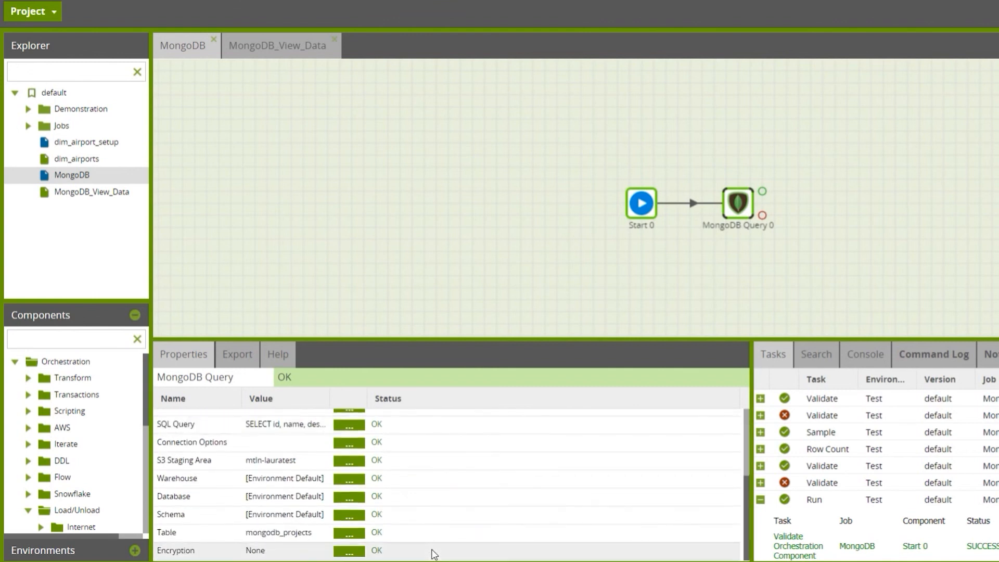